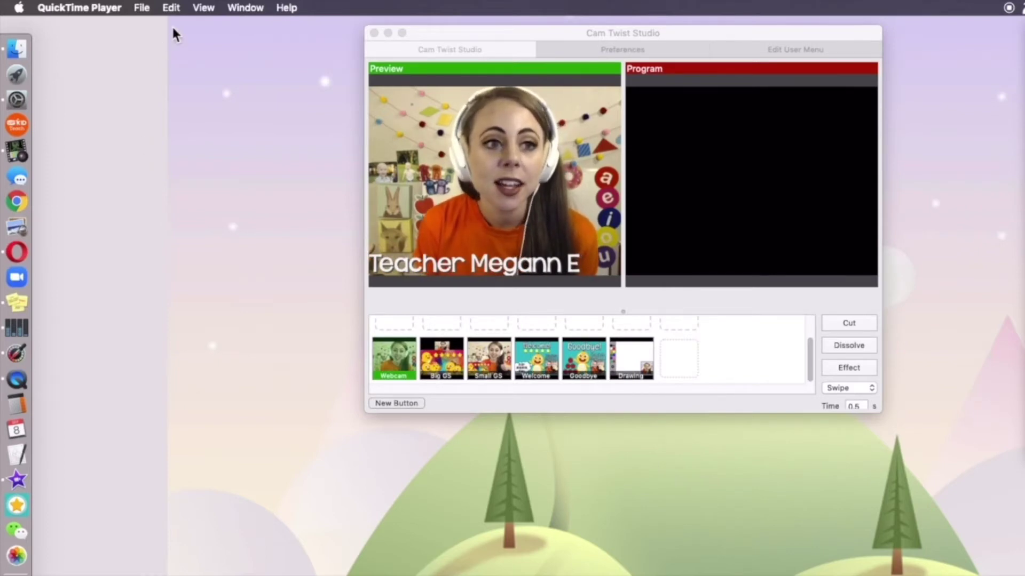
Step: Bring Cam Twist Studio forward and open the user menu editor via User > Edit this menu
click(491, 32)
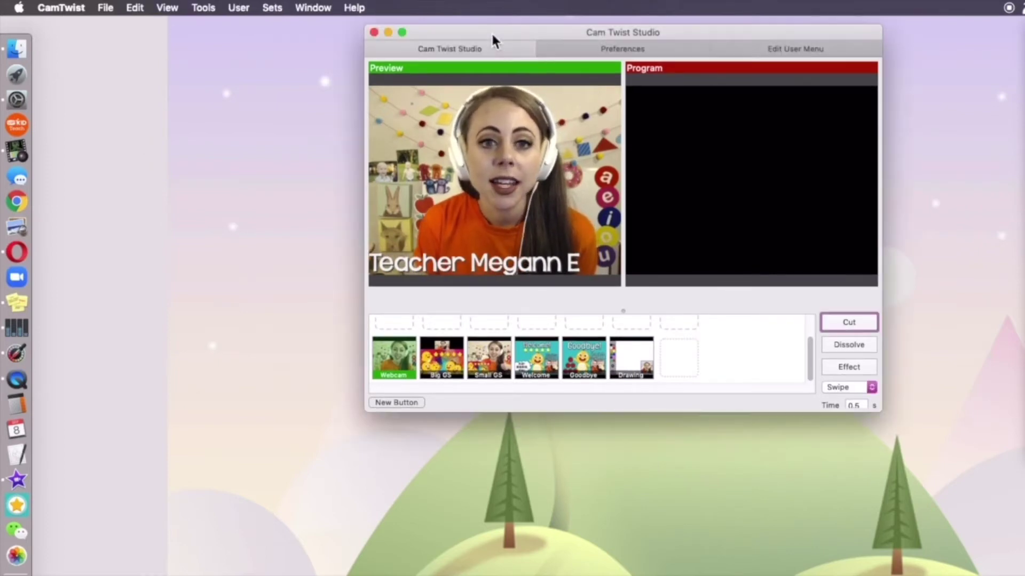
click(237, 8)
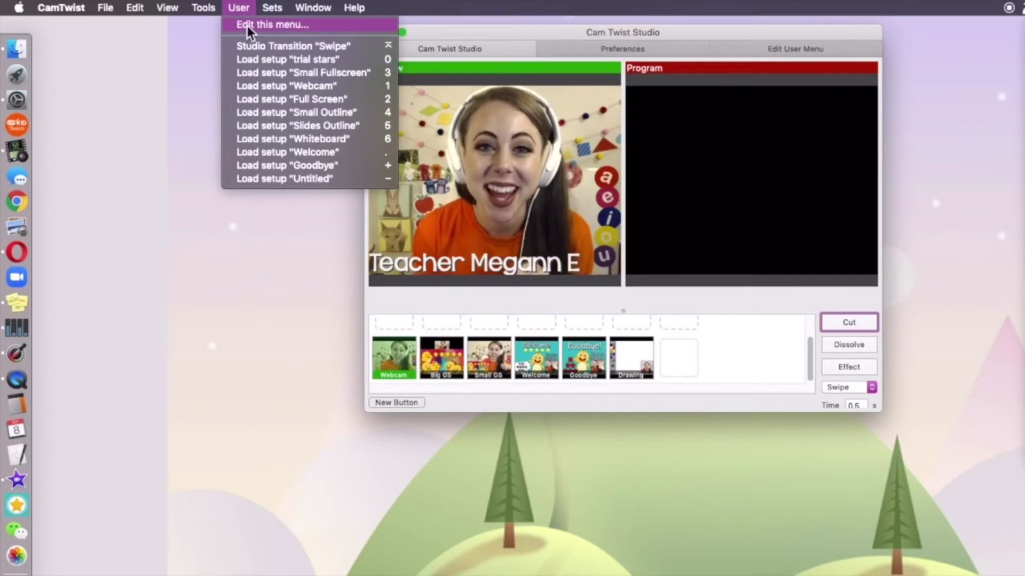
click(247, 26)
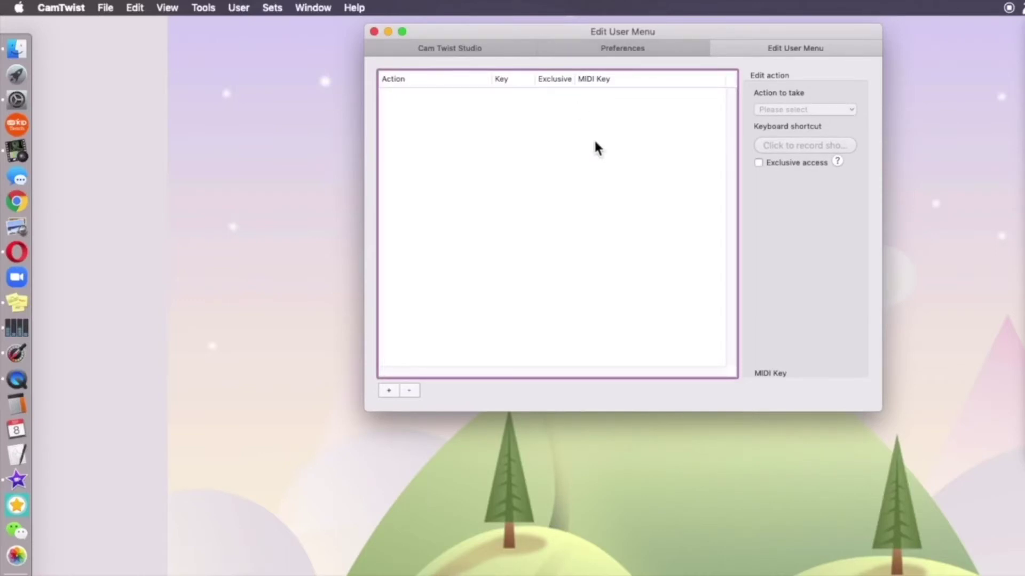
Step: Add a 'Load setup Webcam' user-menu action bound to keyboard shortcut 1
click(389, 391)
click(796, 113)
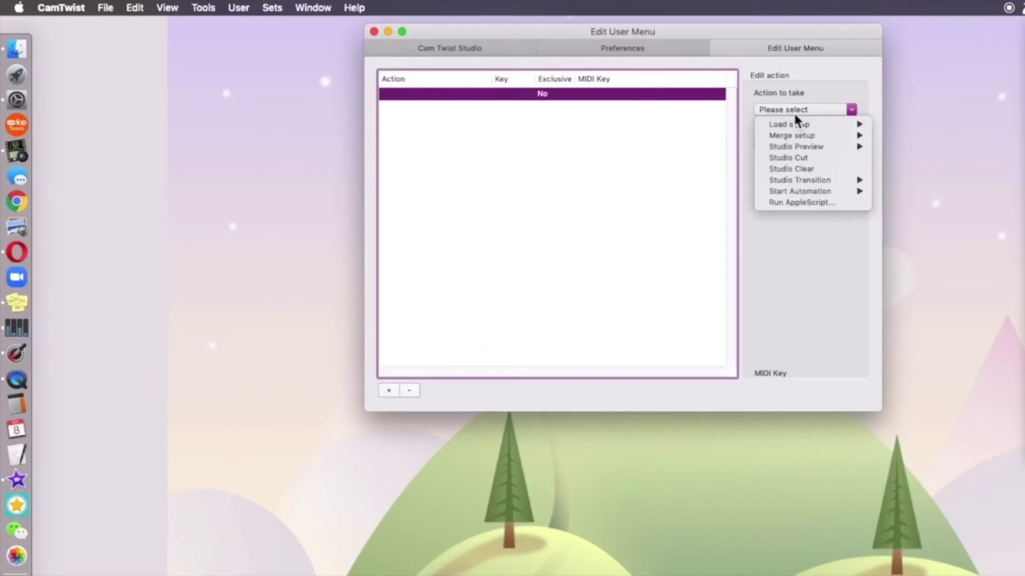
click(795, 109)
click(795, 108)
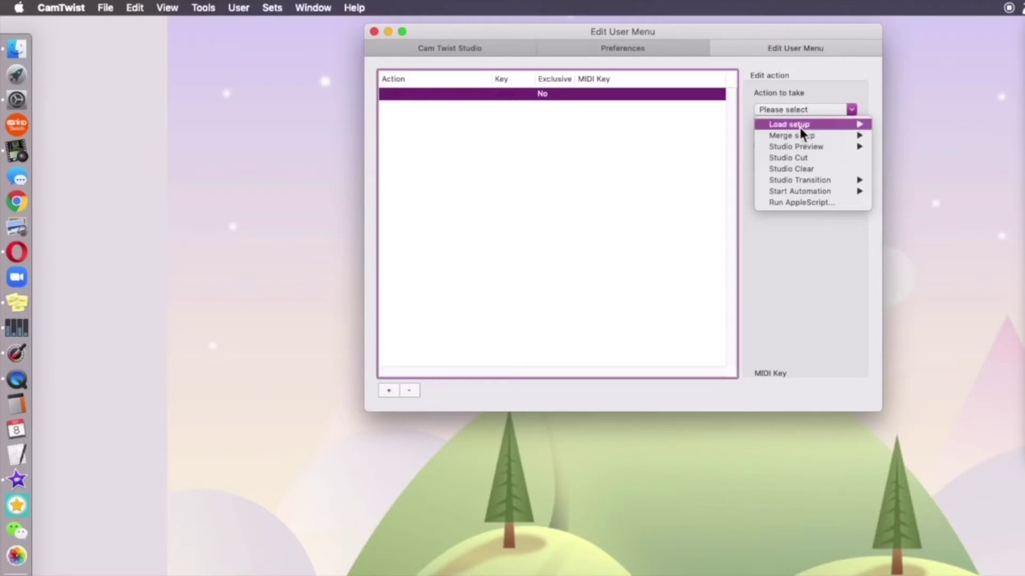
mouse_move(799, 126)
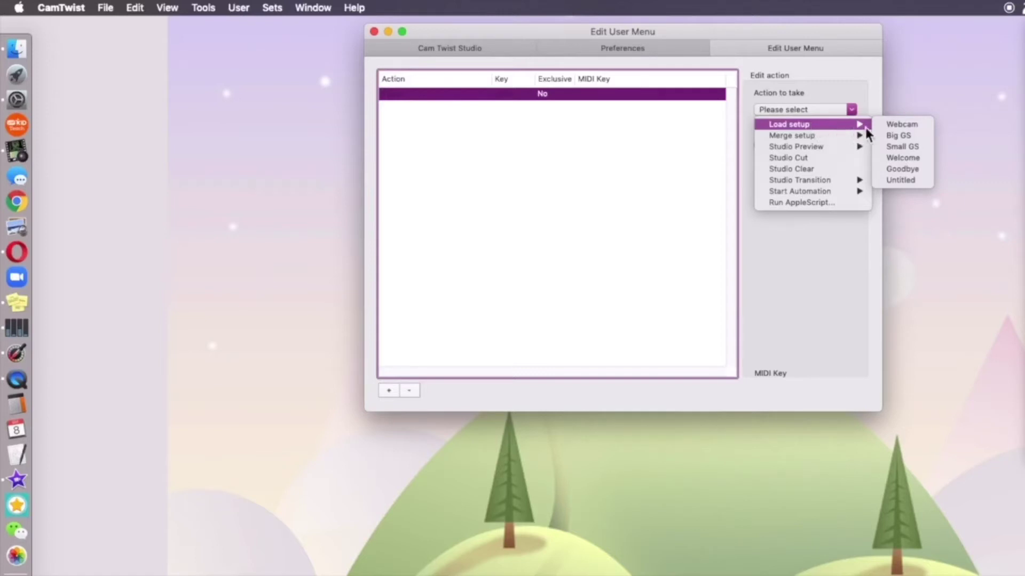
click(896, 130)
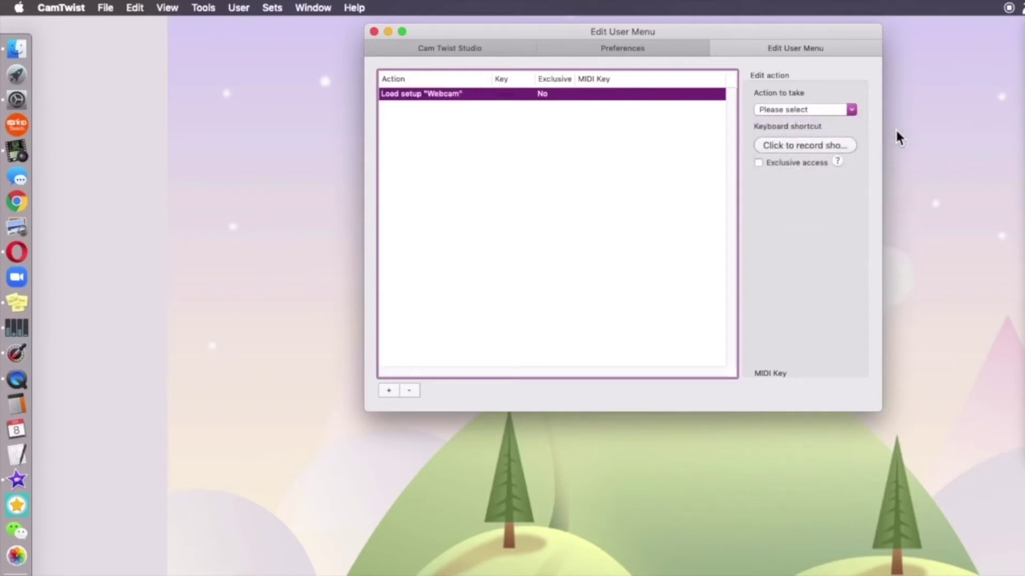
click(778, 145)
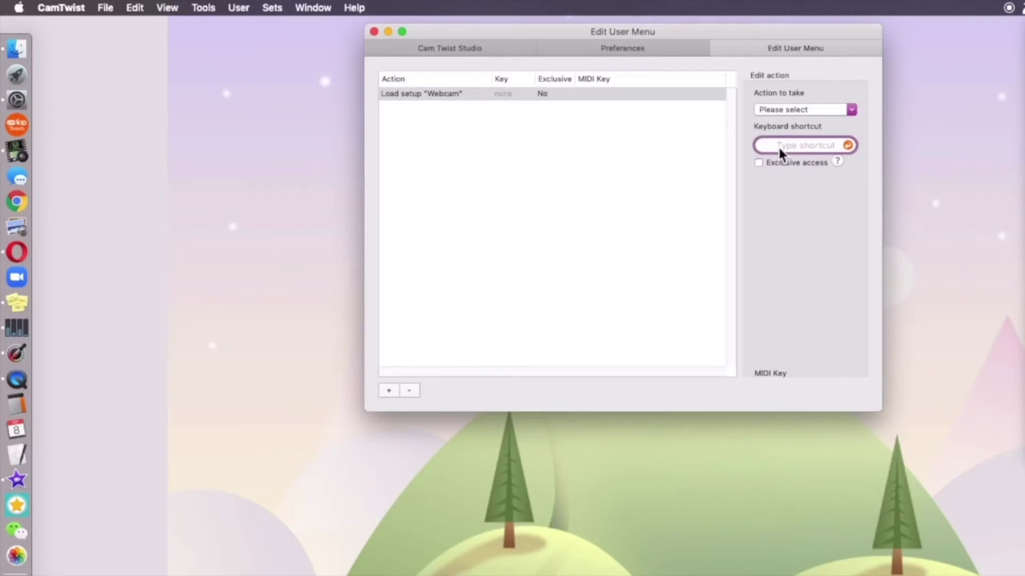
key(1)
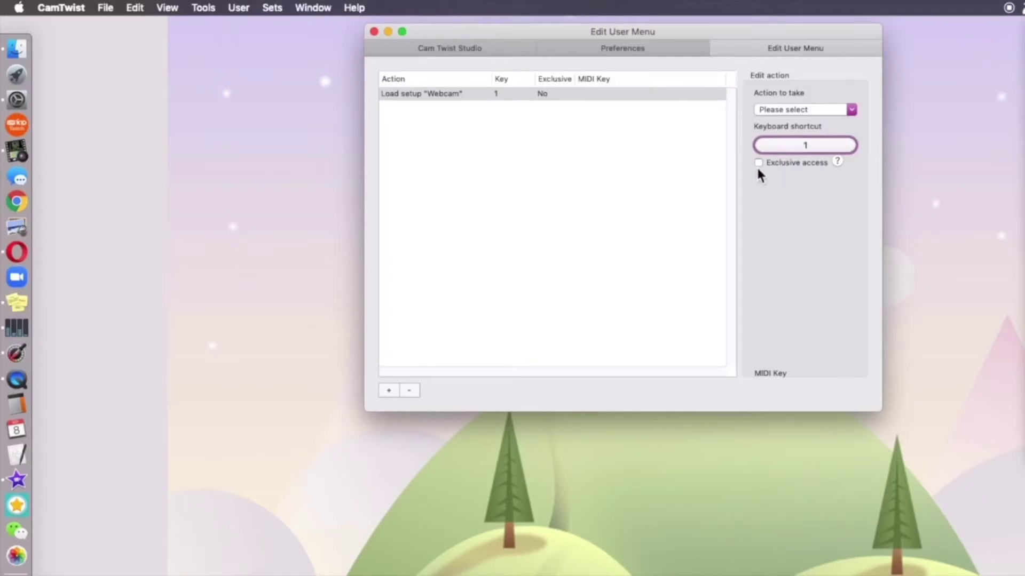
Step: Make the Webcam entry exclusive and add an exclusive 'Load setup Big GS' entry on key 2
click(759, 163)
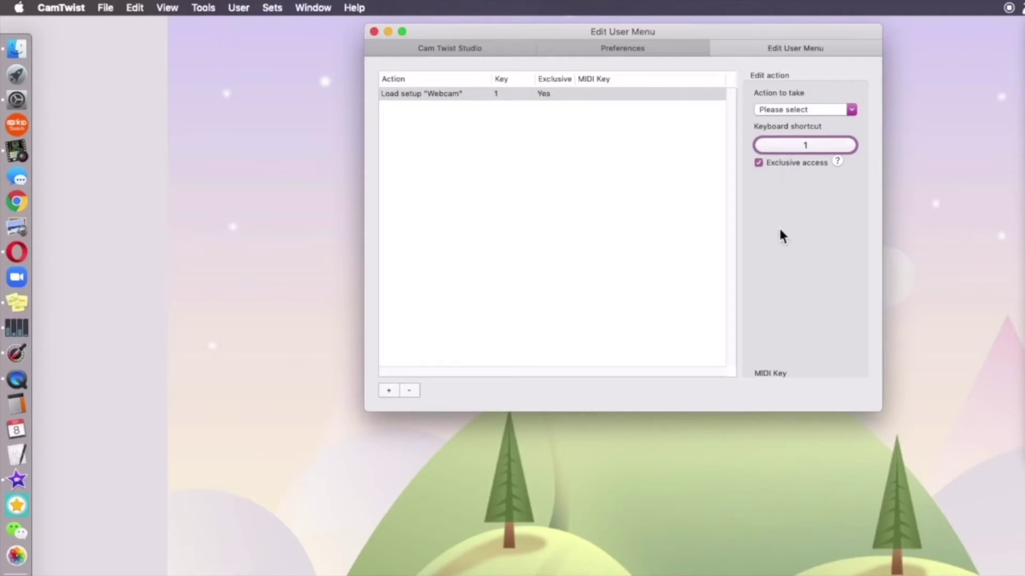
click(389, 391)
click(844, 109)
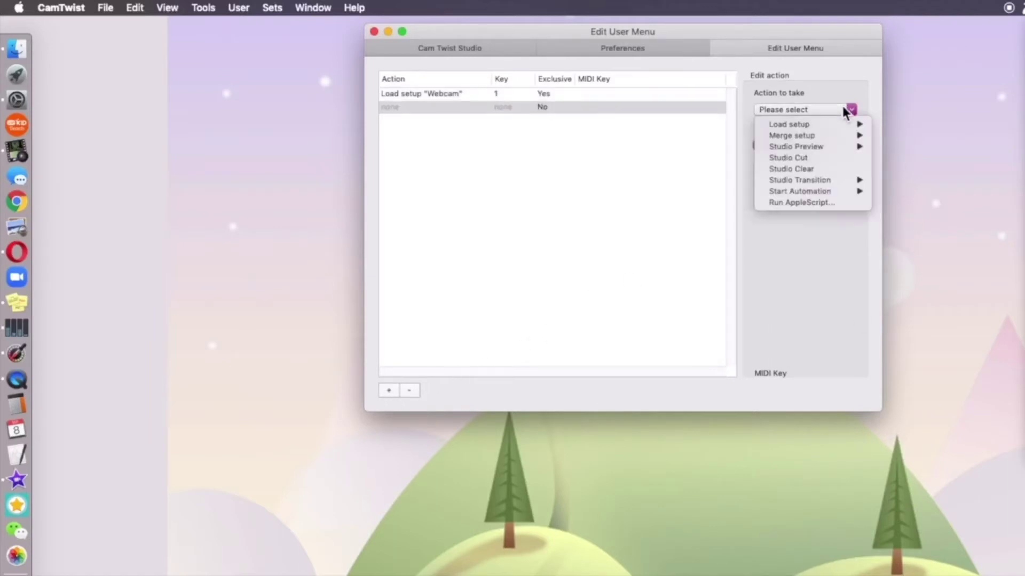
mouse_move(847, 123)
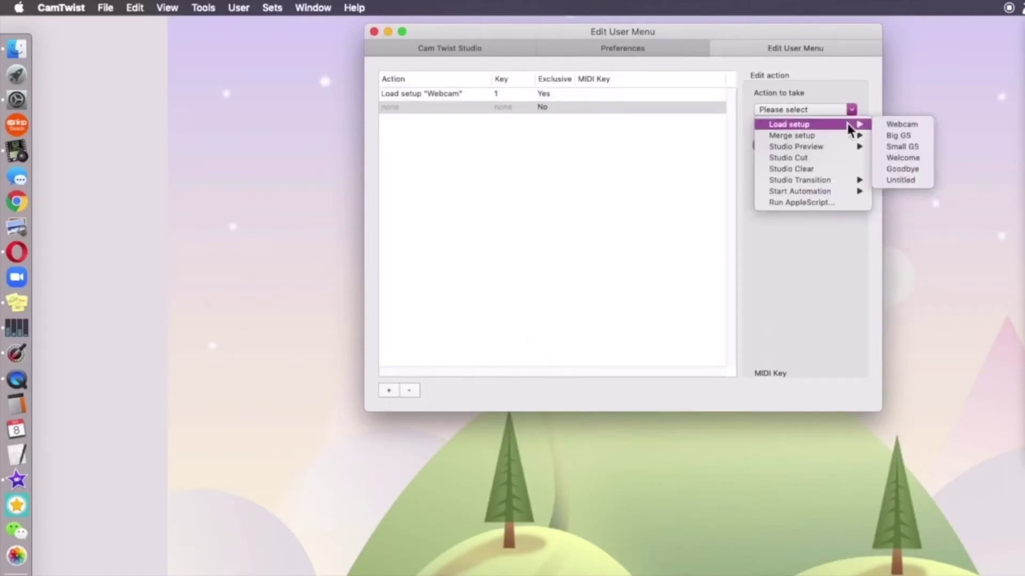
click(898, 136)
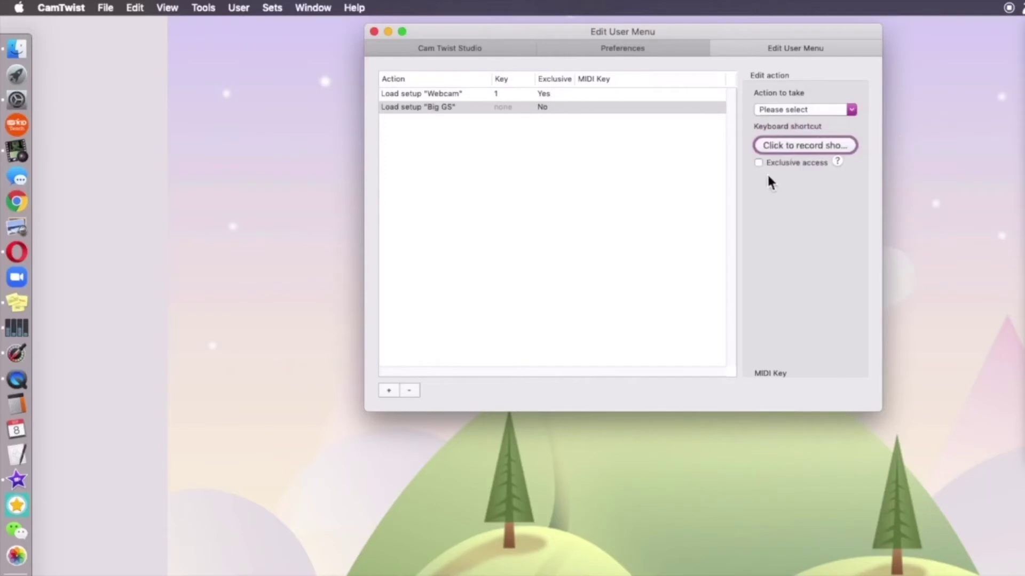
click(777, 148)
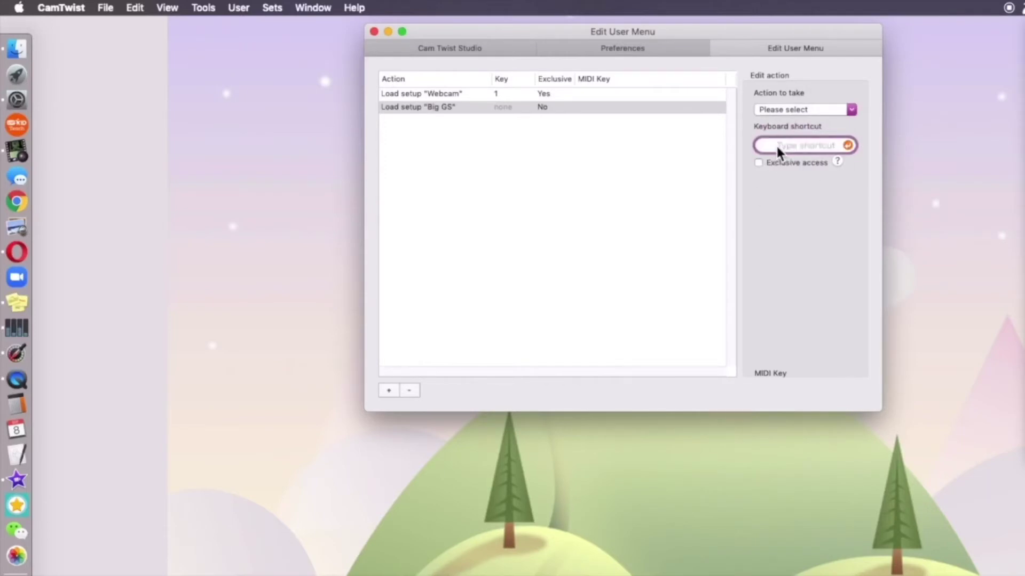
key(2)
click(758, 163)
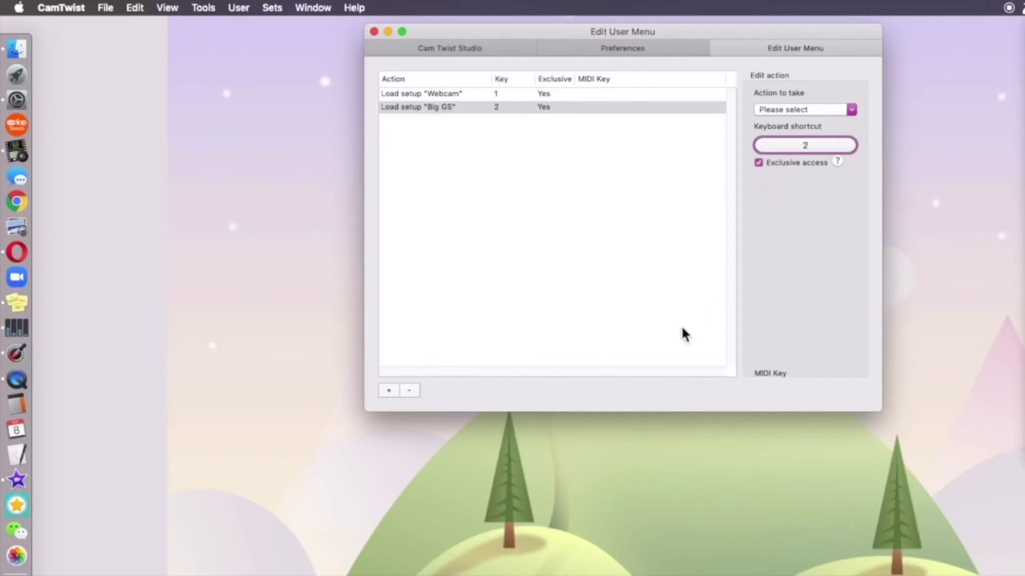
Step: Add an exclusive 'Load setup Small GS' entry with shortcut 3
click(388, 391)
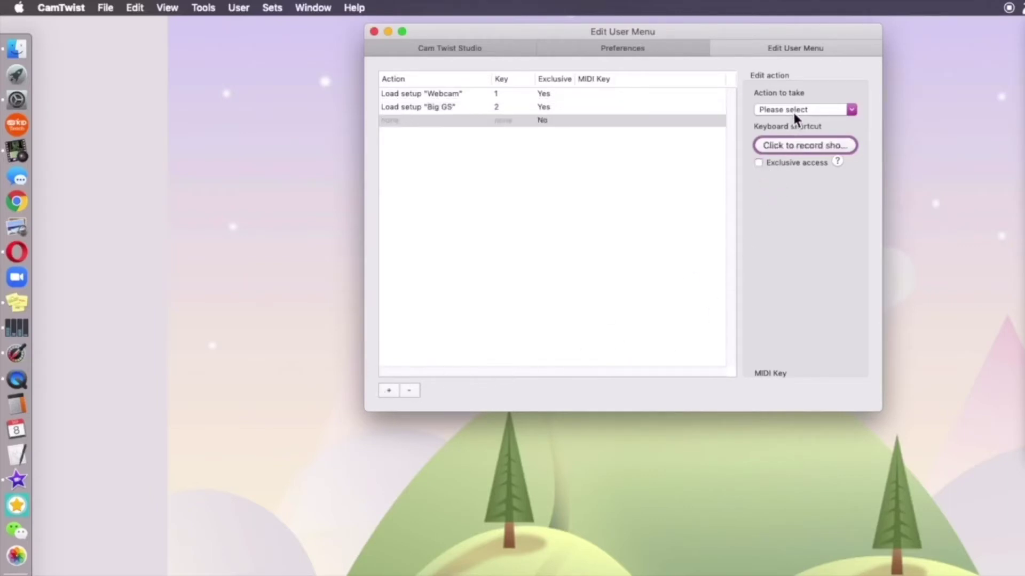
click(794, 111)
mouse_move(796, 126)
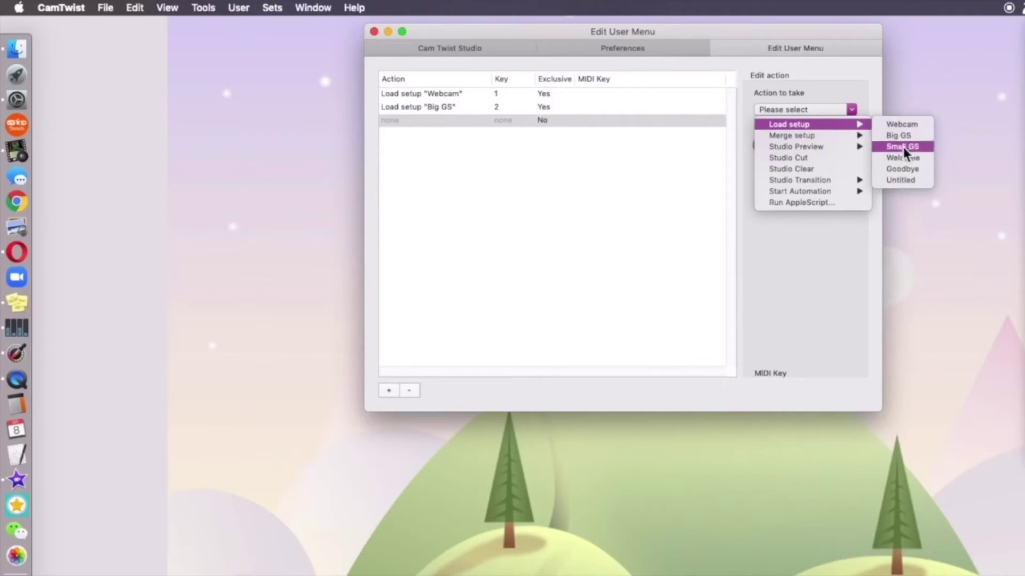
click(903, 146)
click(792, 144)
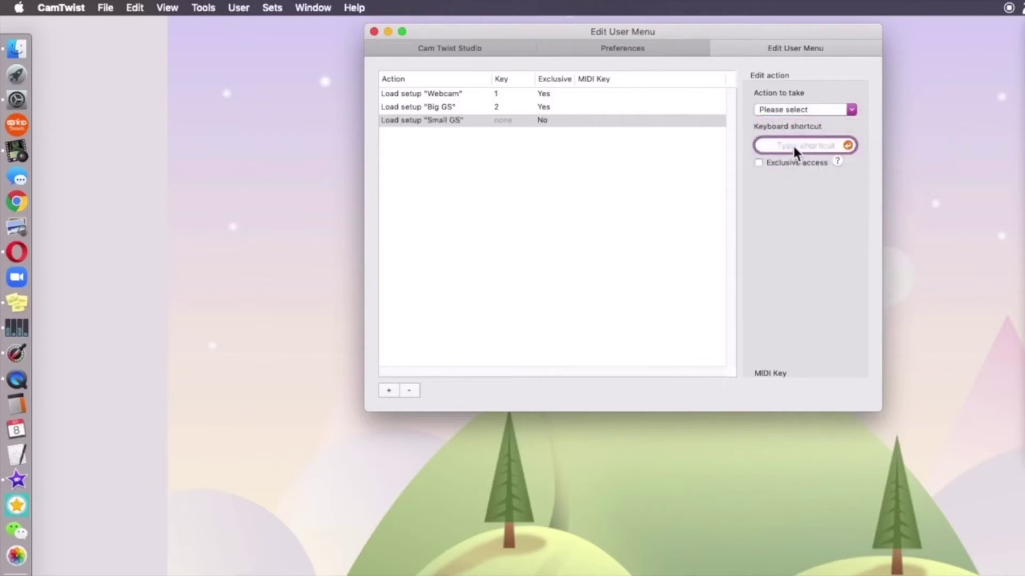
key(3)
click(758, 163)
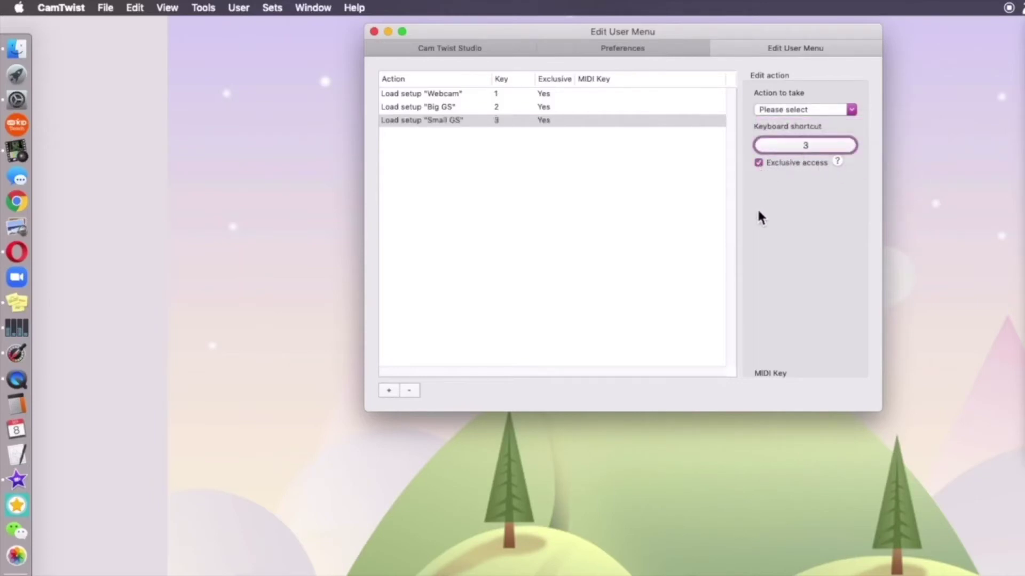
Step: Add an exclusive 'Load setup Welcome' entry with the period key as its shortcut
click(388, 390)
click(830, 110)
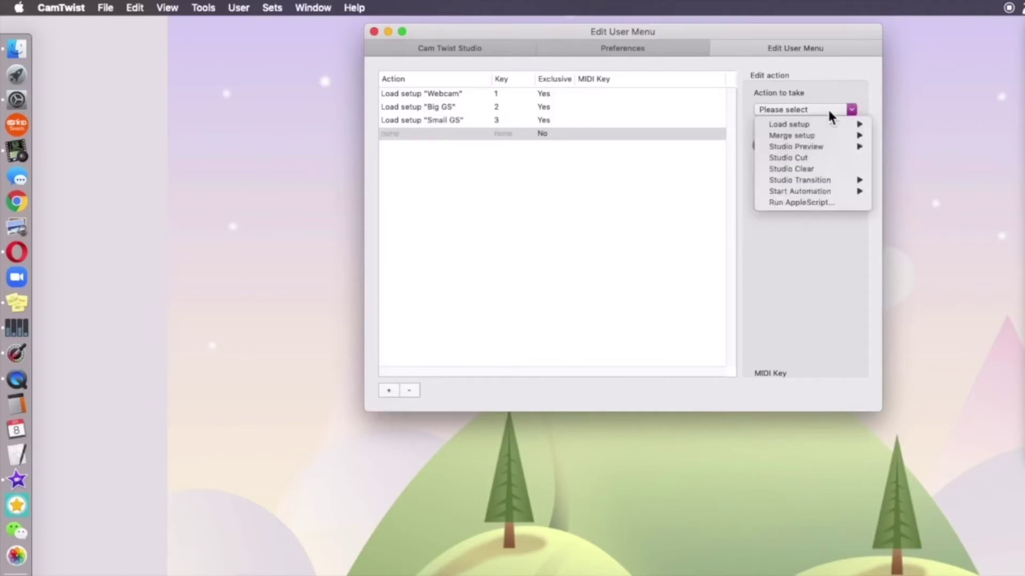
mouse_move(828, 124)
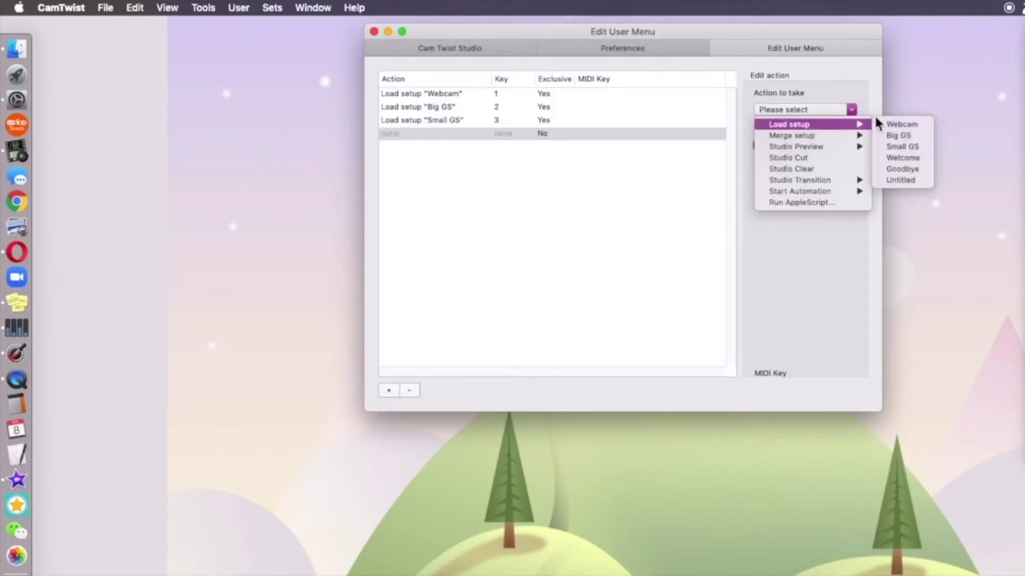
click(887, 159)
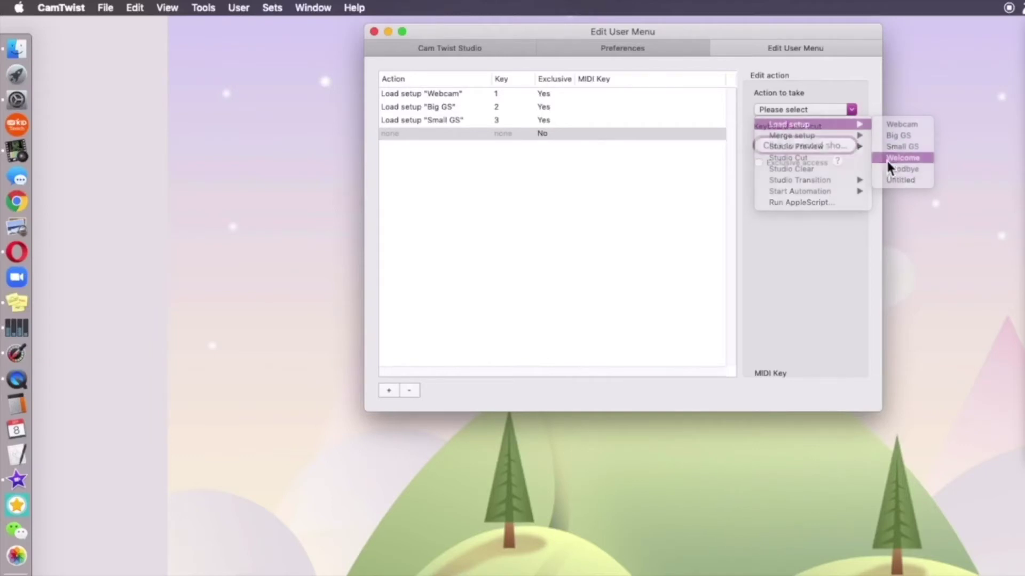
click(803, 149)
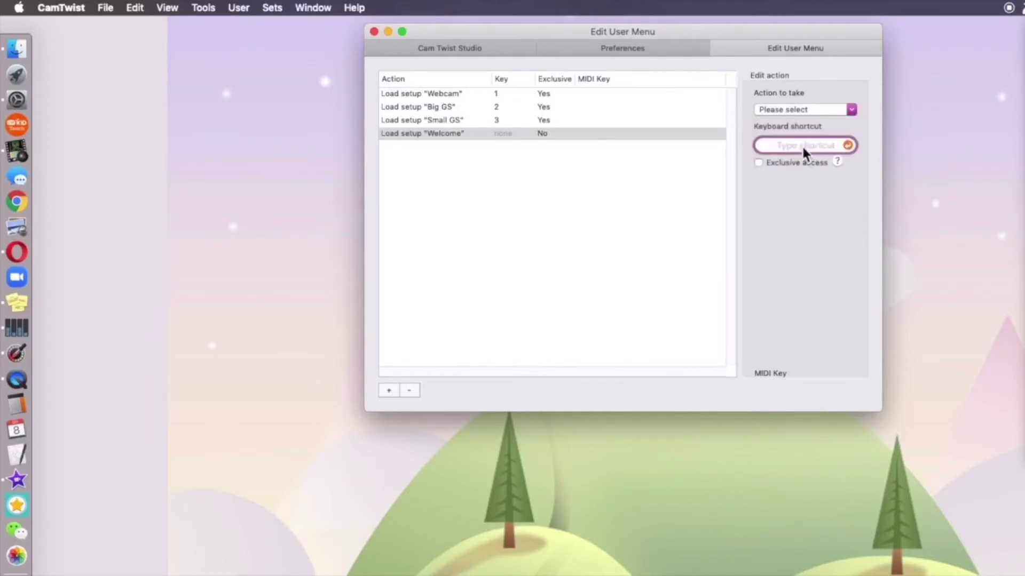
key(period)
click(758, 163)
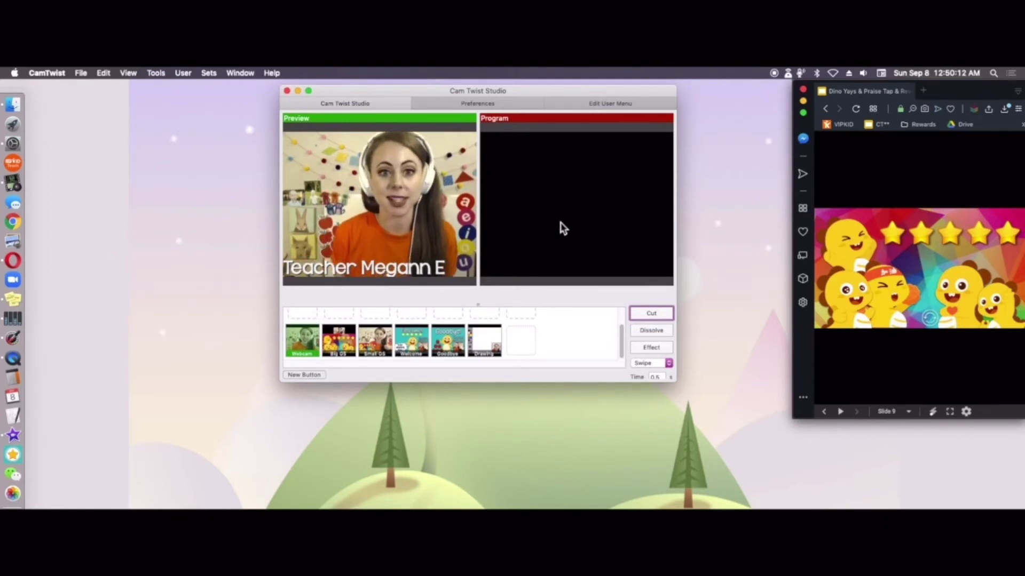
Step: Put the webcam live, then switch Program between Small GS and Big GS with hotkeys 3 and 2
key(Return)
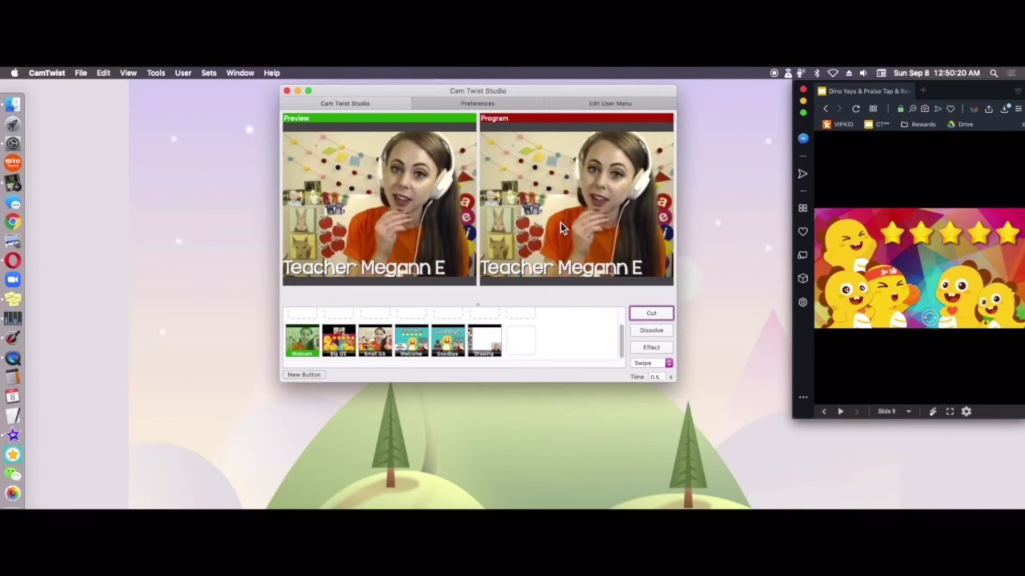
key(3)
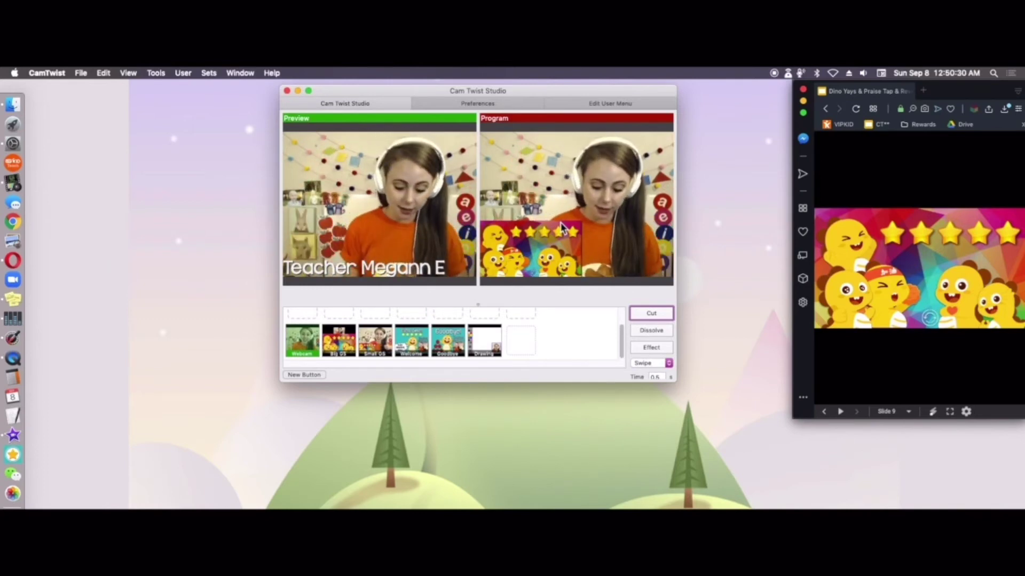
key(2)
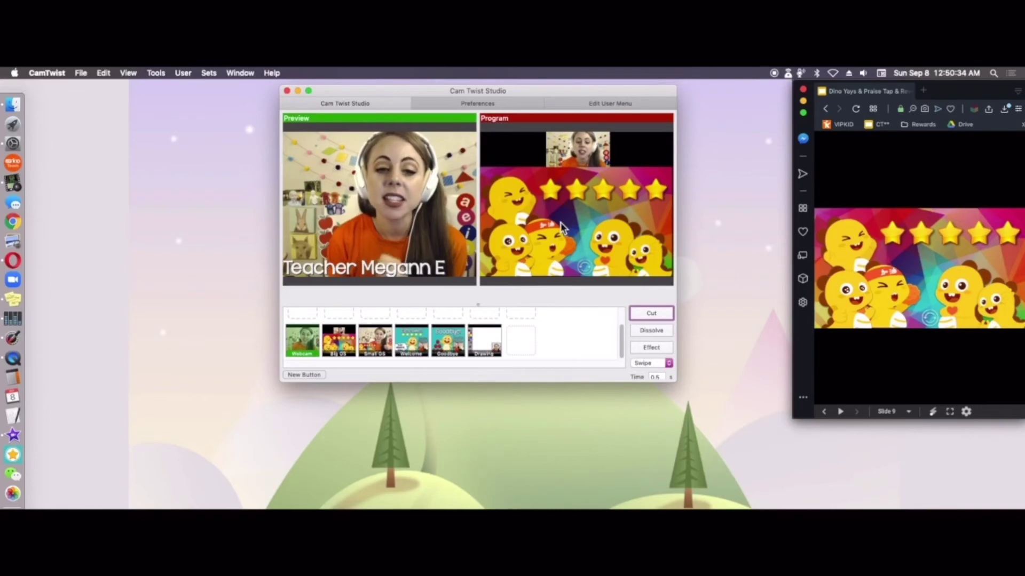
click(316, 348)
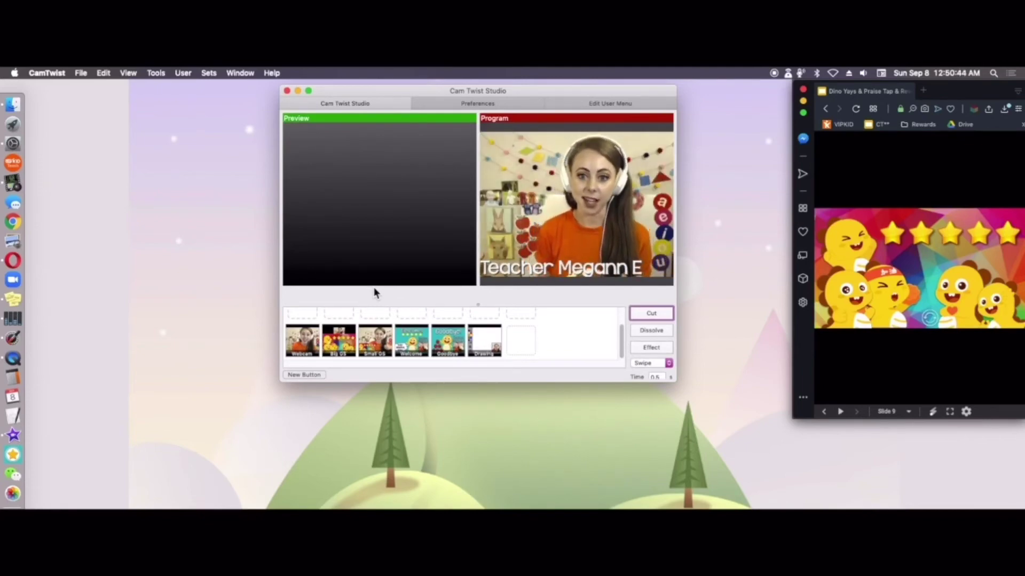
key(2)
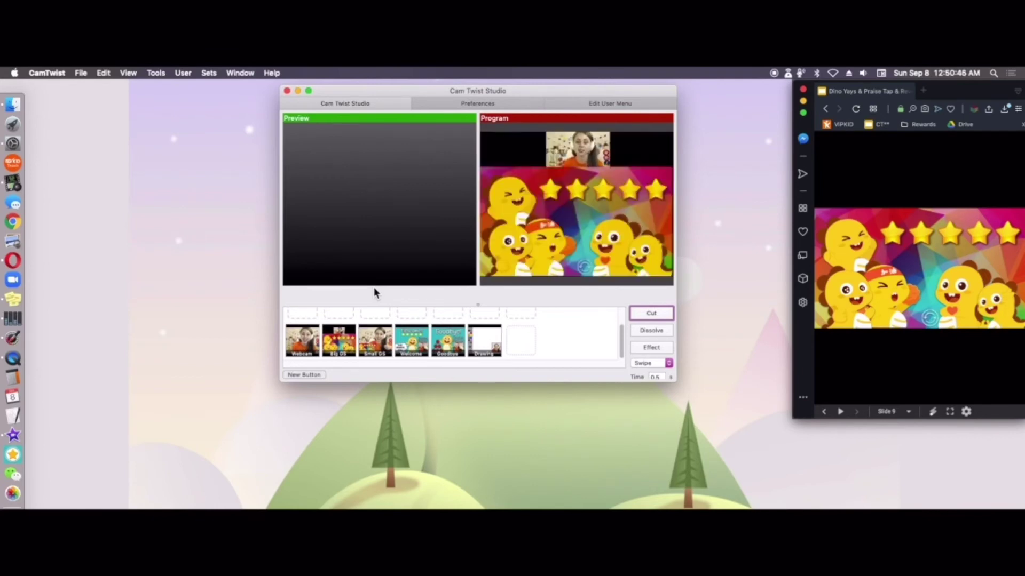
key(3)
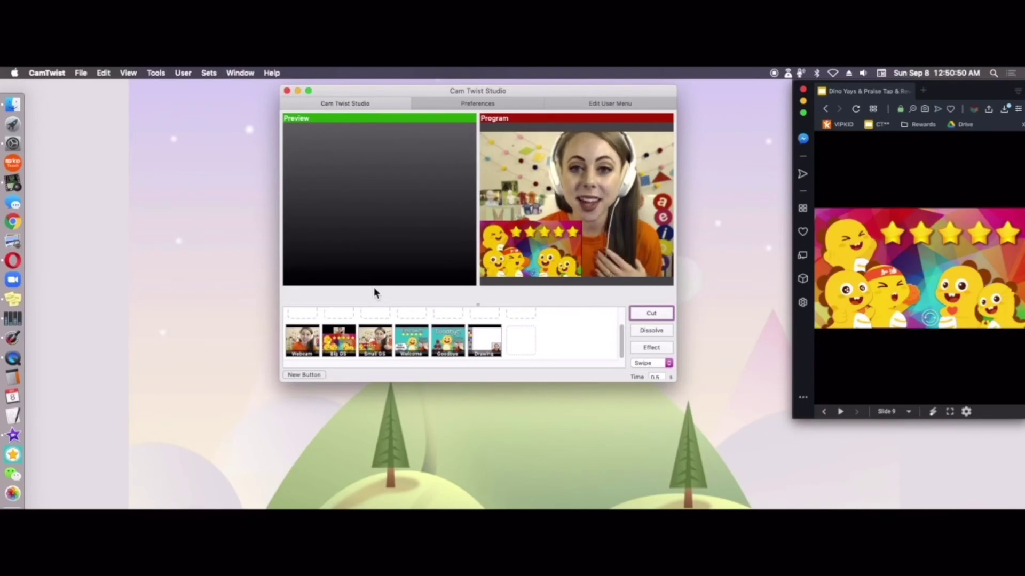
Step: Open the Edit User Menu tab and review the user menu's setup shortcuts
click(591, 105)
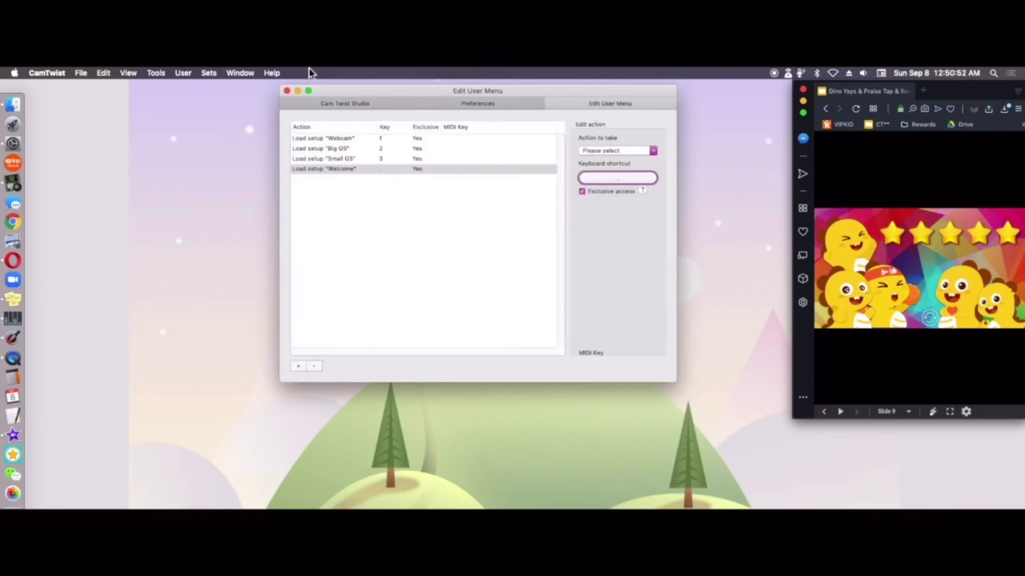
click(182, 74)
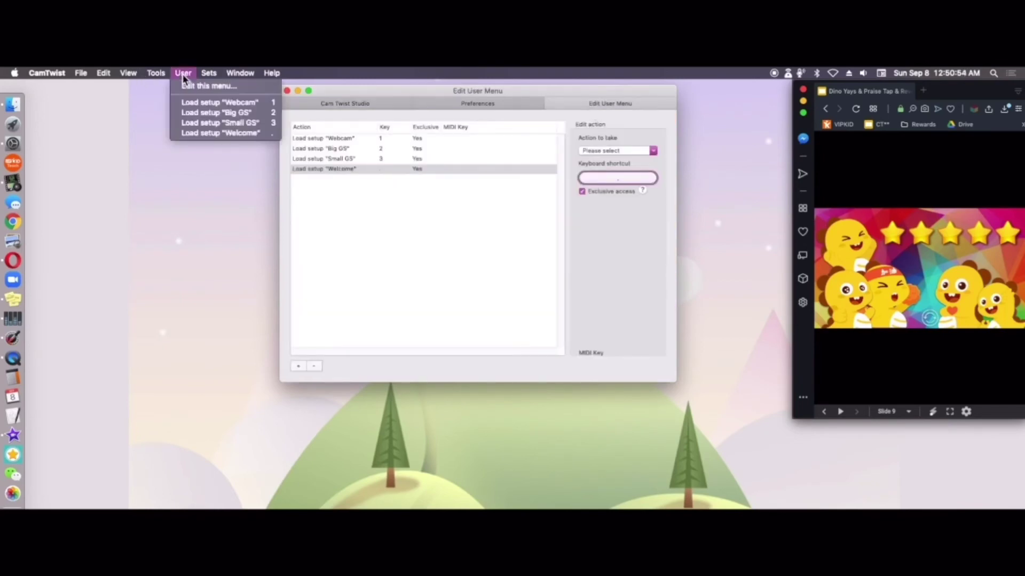
mouse_move(208, 73)
click(467, 89)
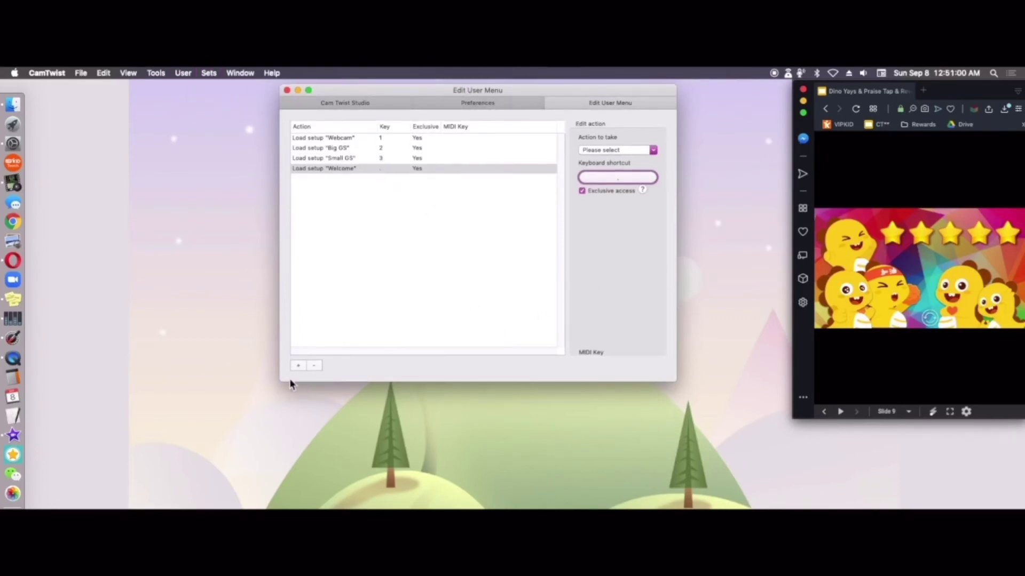
Step: Add a Studio Transition > Dissolve action with the Page Up shortcut, then return to Studio
click(297, 366)
click(600, 151)
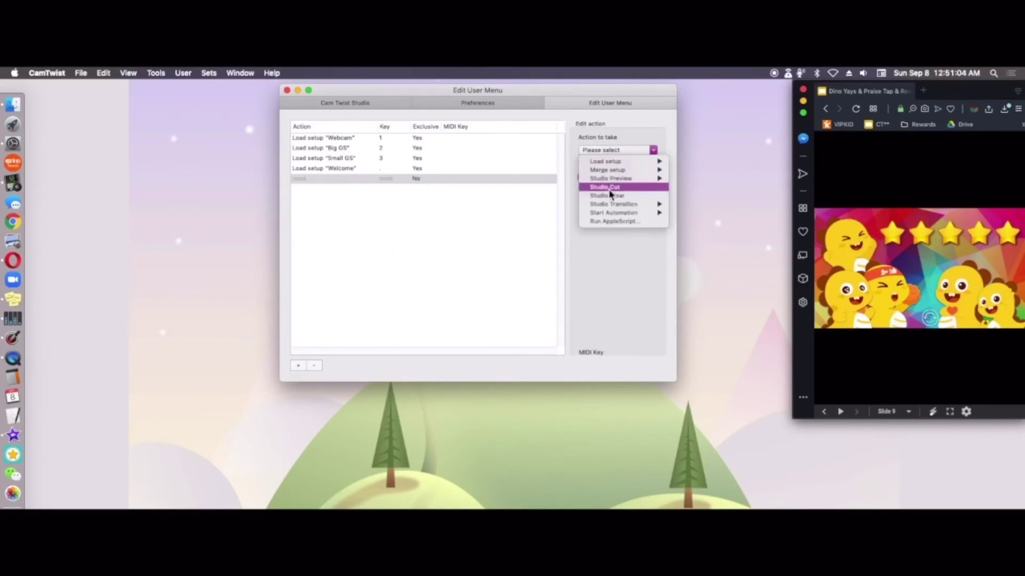
mouse_move(614, 204)
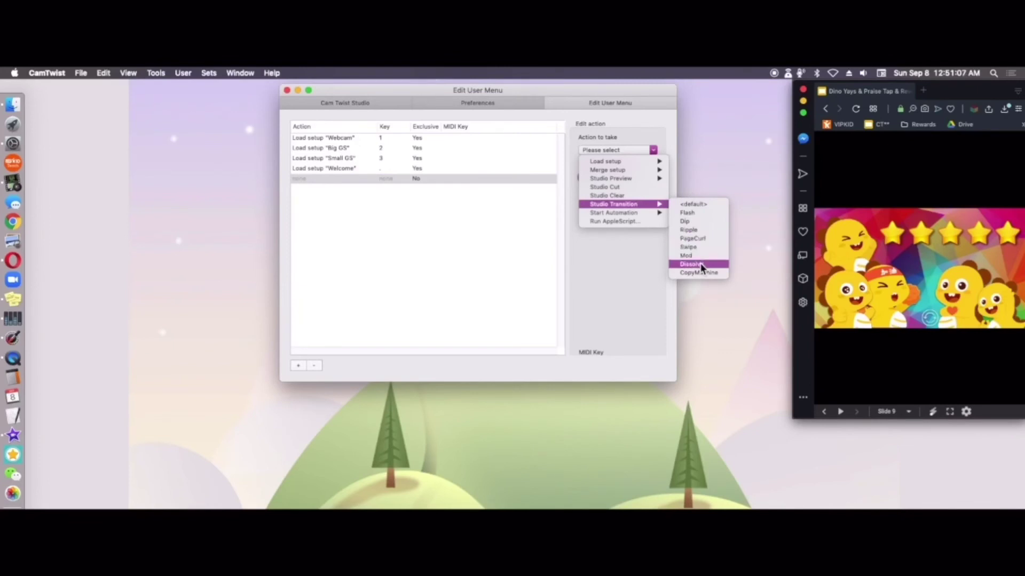
click(700, 263)
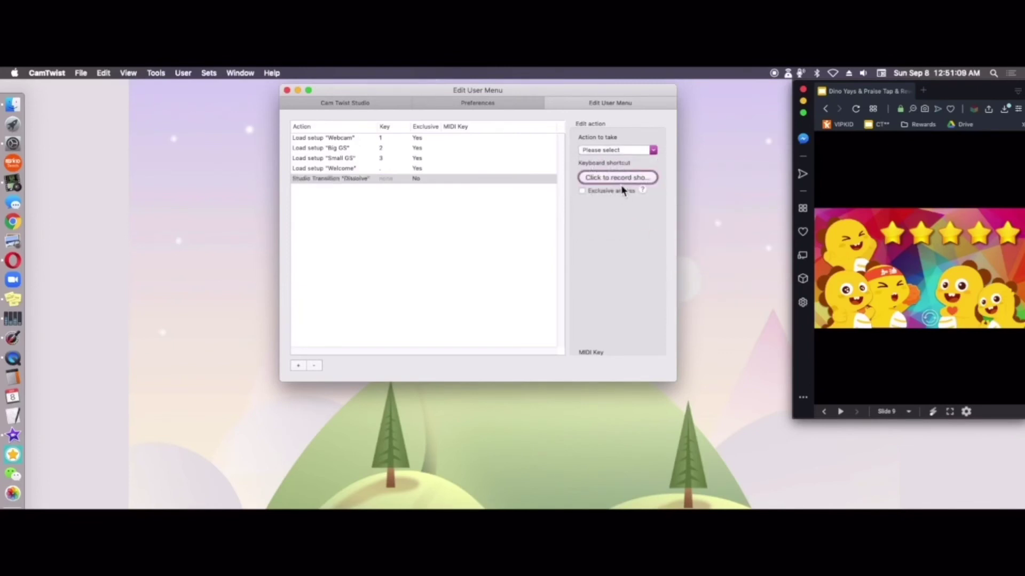
click(618, 179)
key(Page_Up)
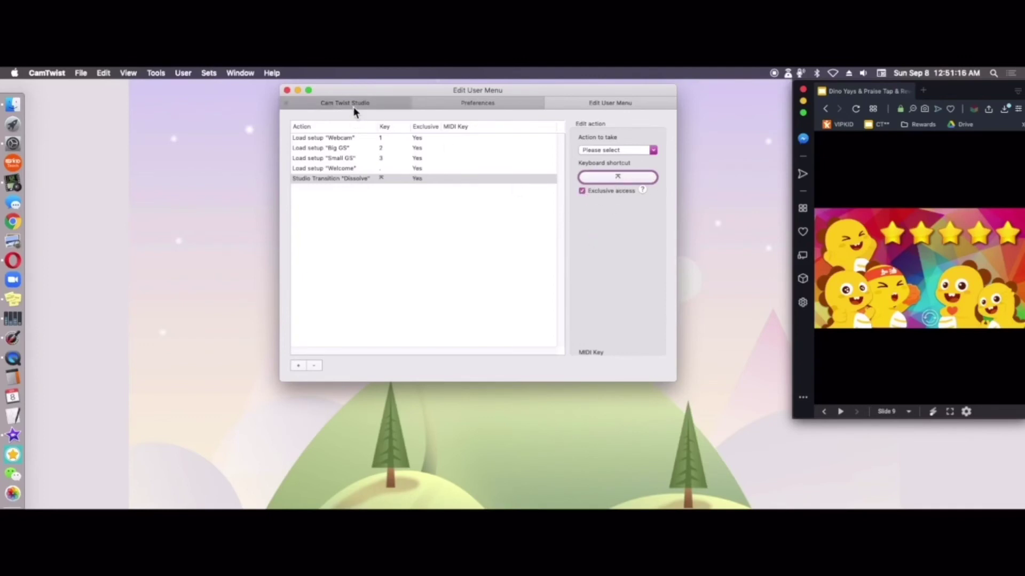
click(373, 104)
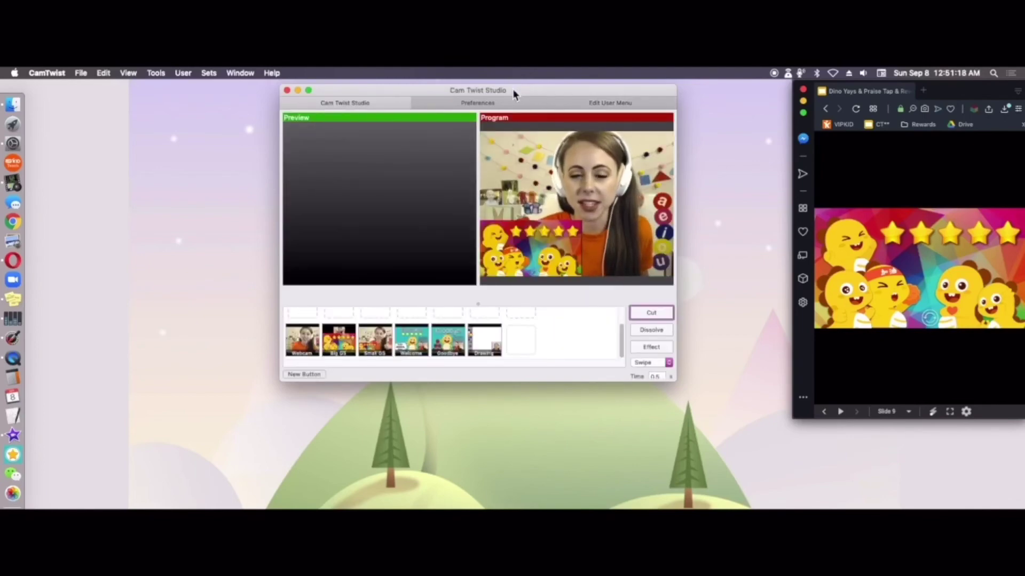
Step: Verify the Dissolve action, then load Big GS into Preview and send it to Program
click(585, 102)
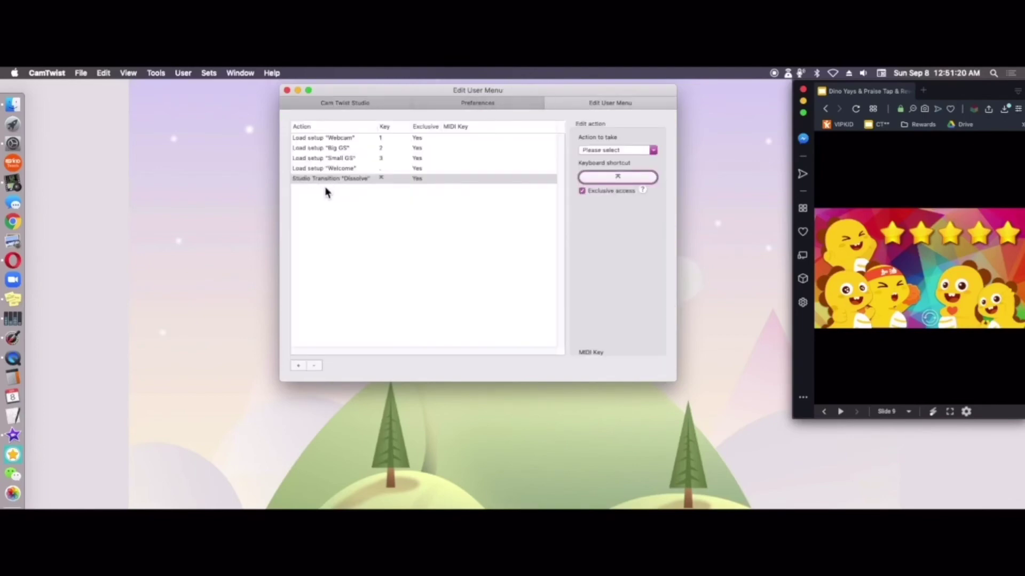
click(345, 104)
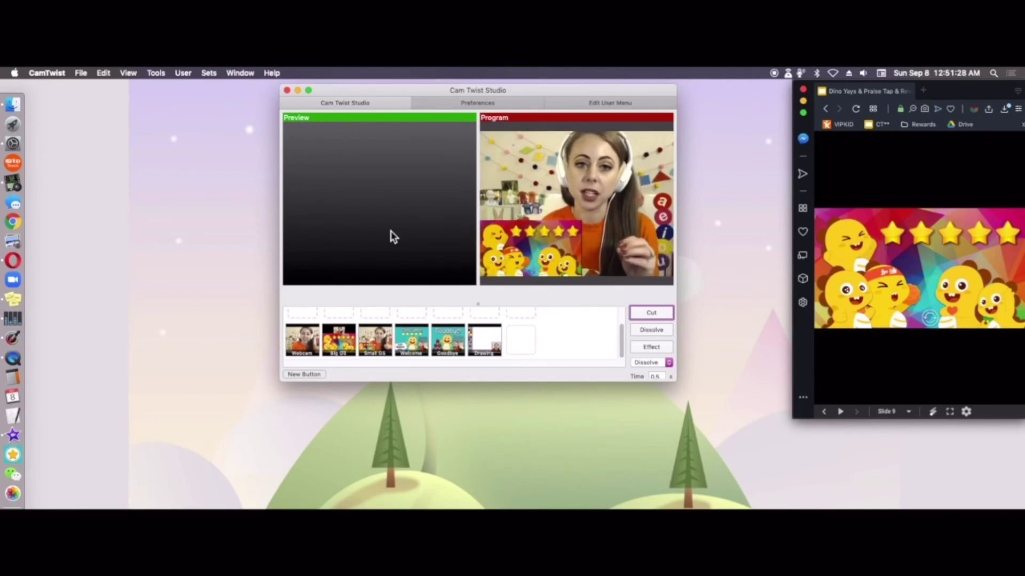
click(378, 346)
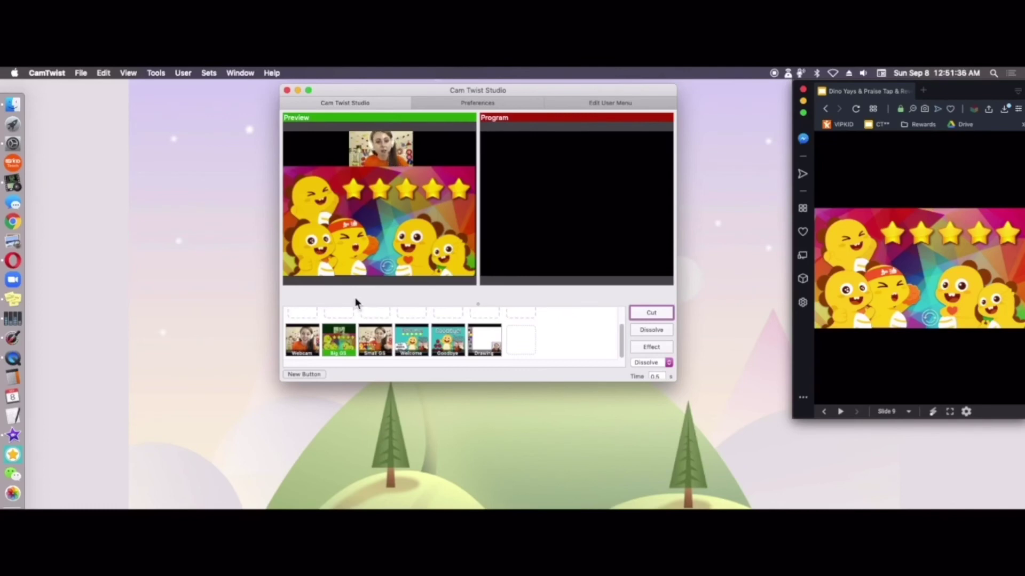
key(Return)
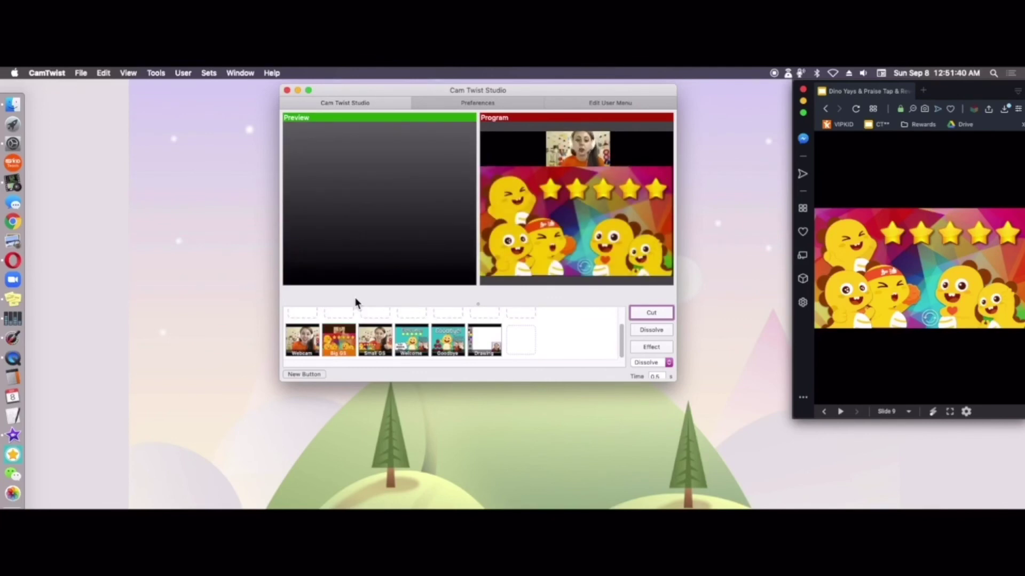
Step: Dissolve Small GS and Big GS onto Program in turn, then put the webcam live with key 1
click(373, 349)
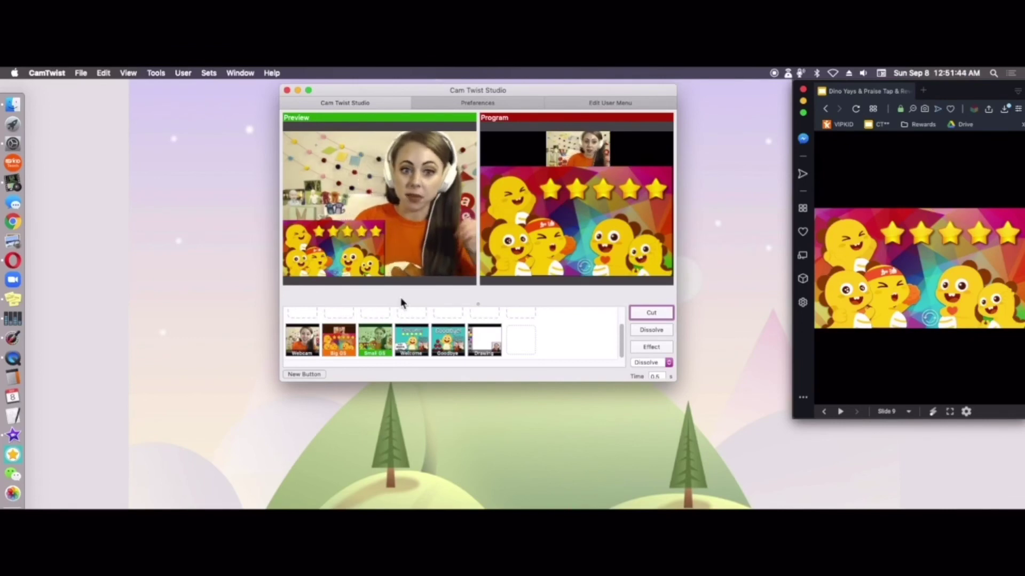
key(Return)
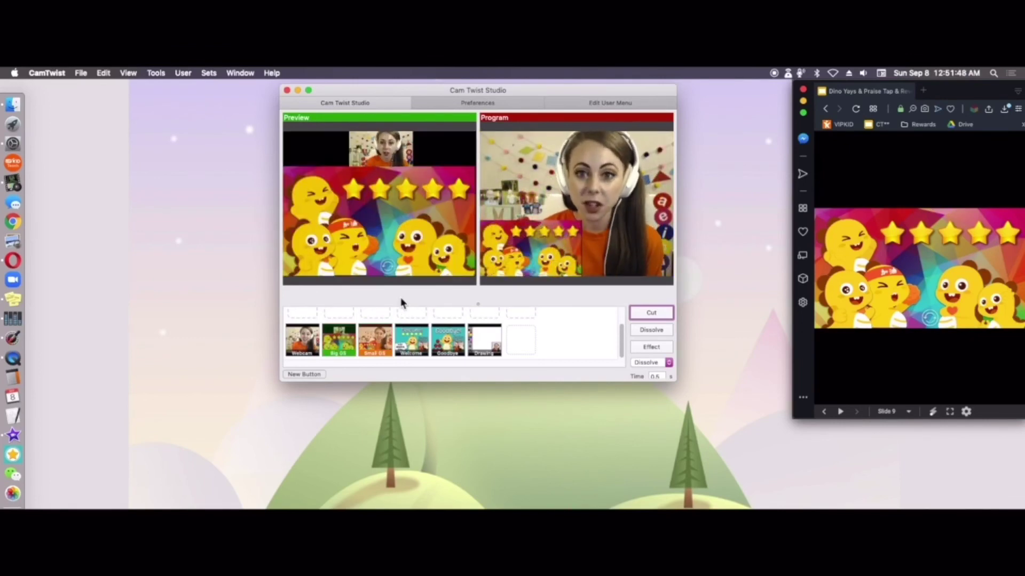
key(Return)
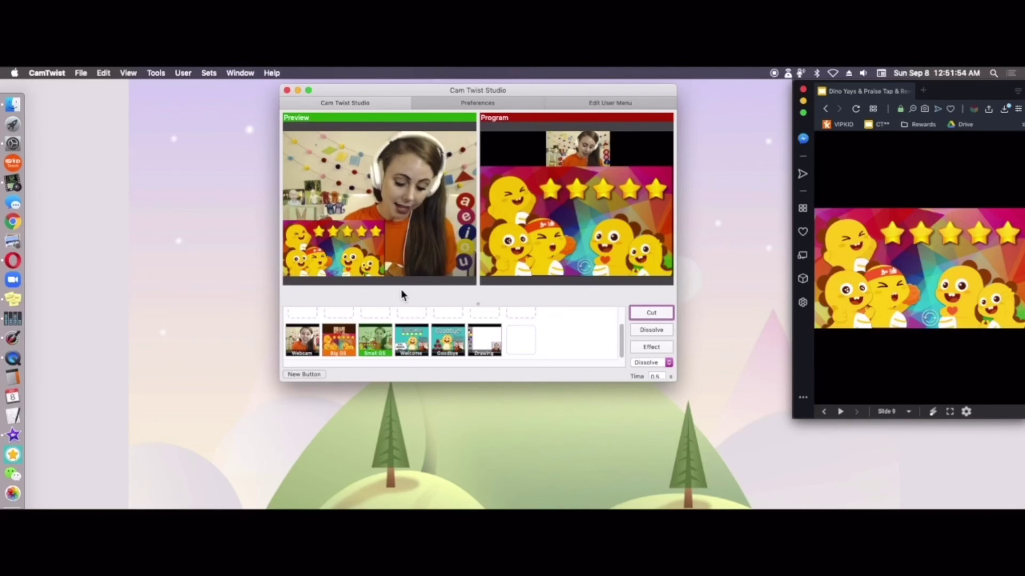
key(1)
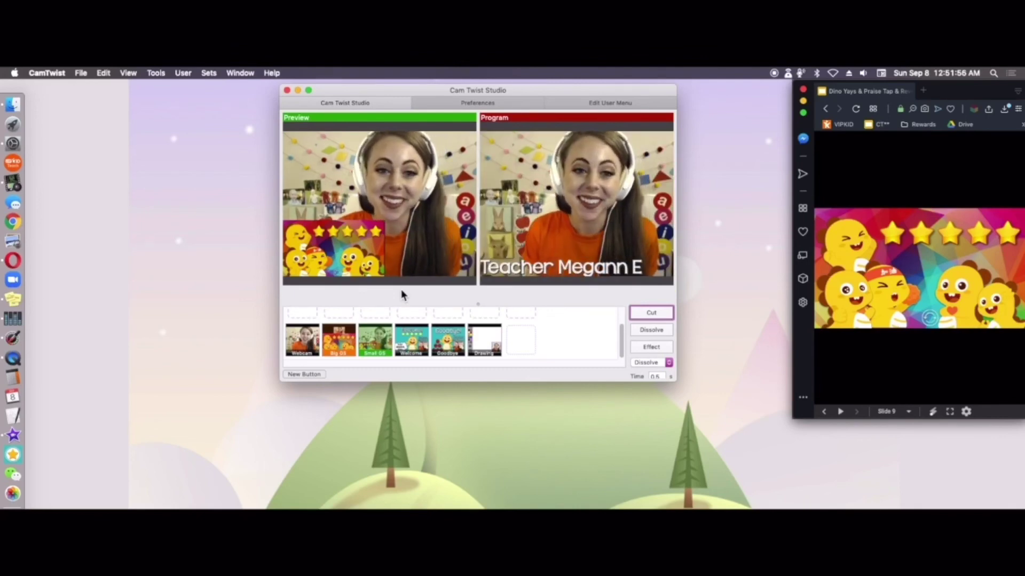